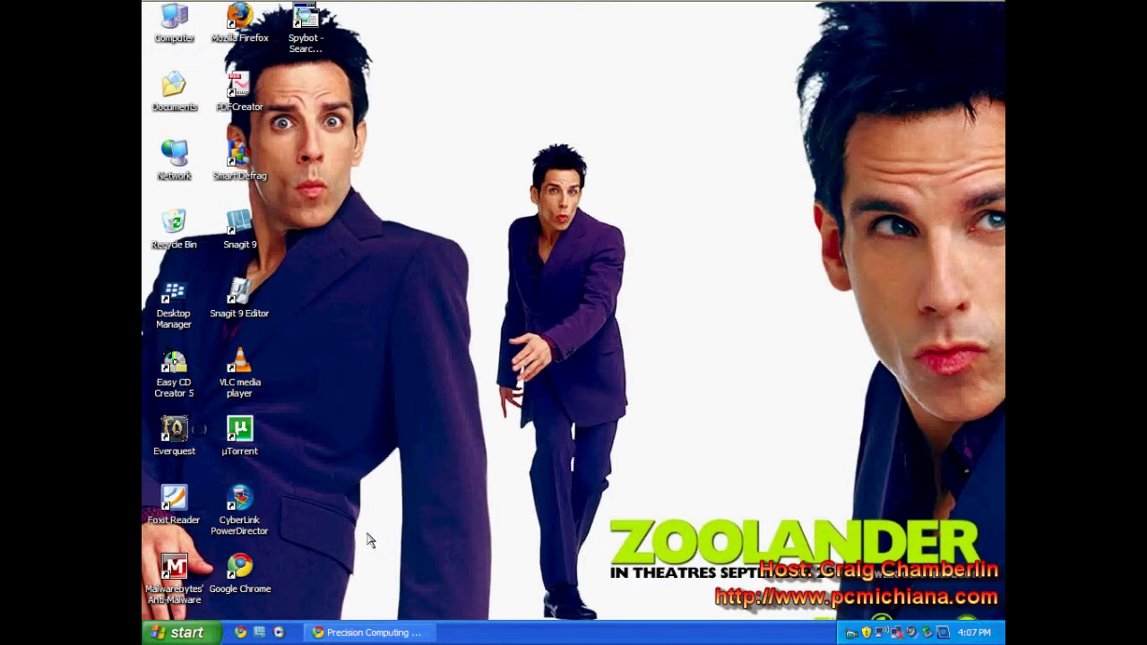
Restore the Precision Computing browser window and scroll its page to find the SuperAntiSpyware link.
{"action": "left_click", "coordinate": [390, 633]}
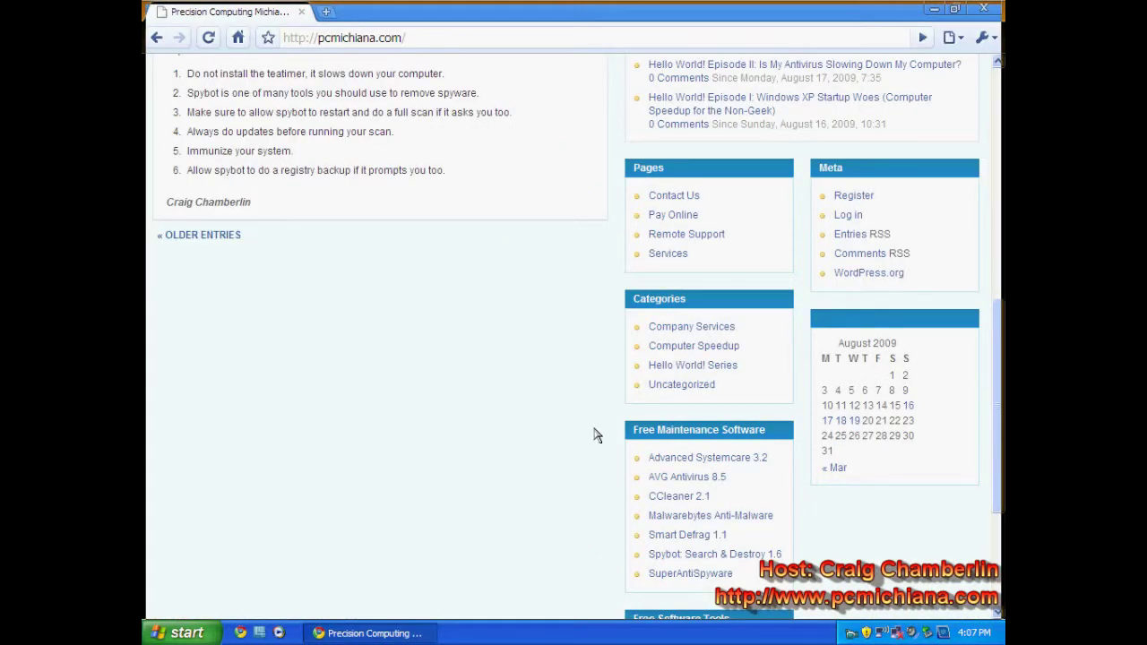
{"action": "scroll", "coordinate": [619, 430], "scroll_direction": "up", "scroll_amount": 10}
{"action": "scroll", "coordinate": [572, 385], "scroll_direction": "up", "scroll_amount": 3}
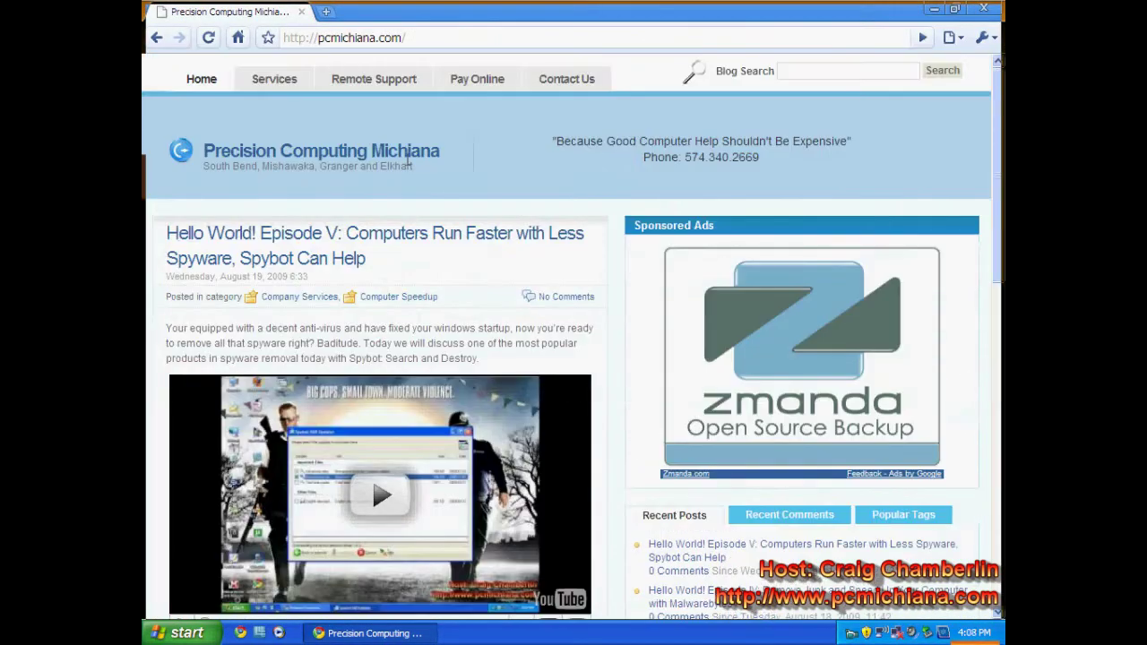
{"action": "scroll", "coordinate": [572, 359], "scroll_direction": "down", "scroll_amount": 14}
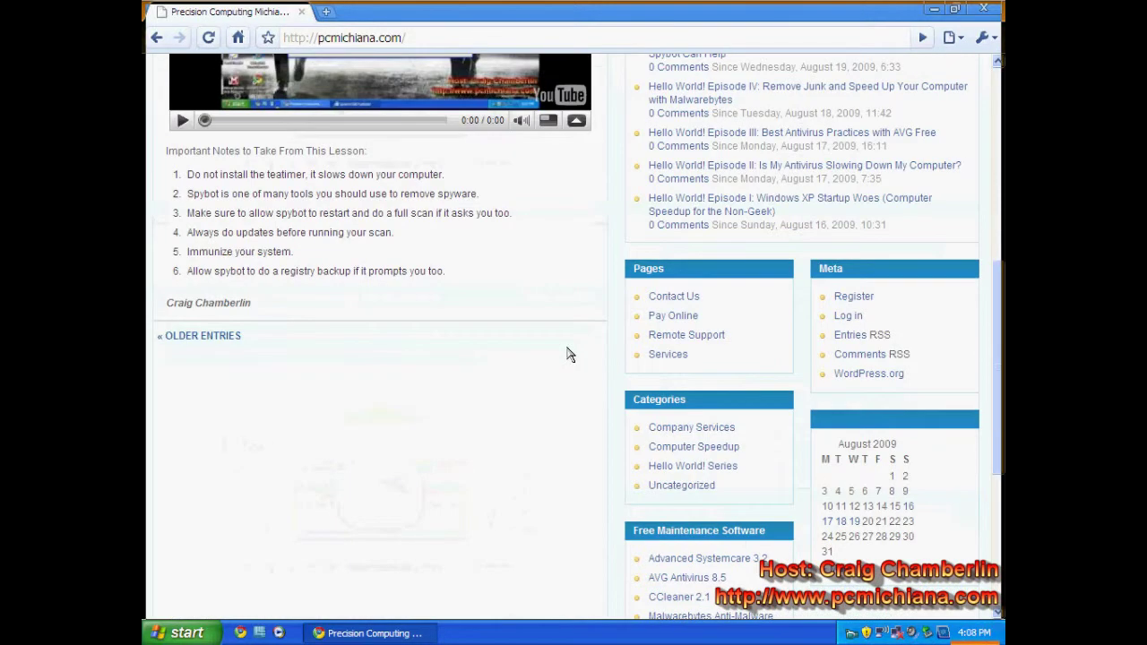
{"action": "scroll", "coordinate": [566, 357], "scroll_direction": "down", "scroll_amount": 3}
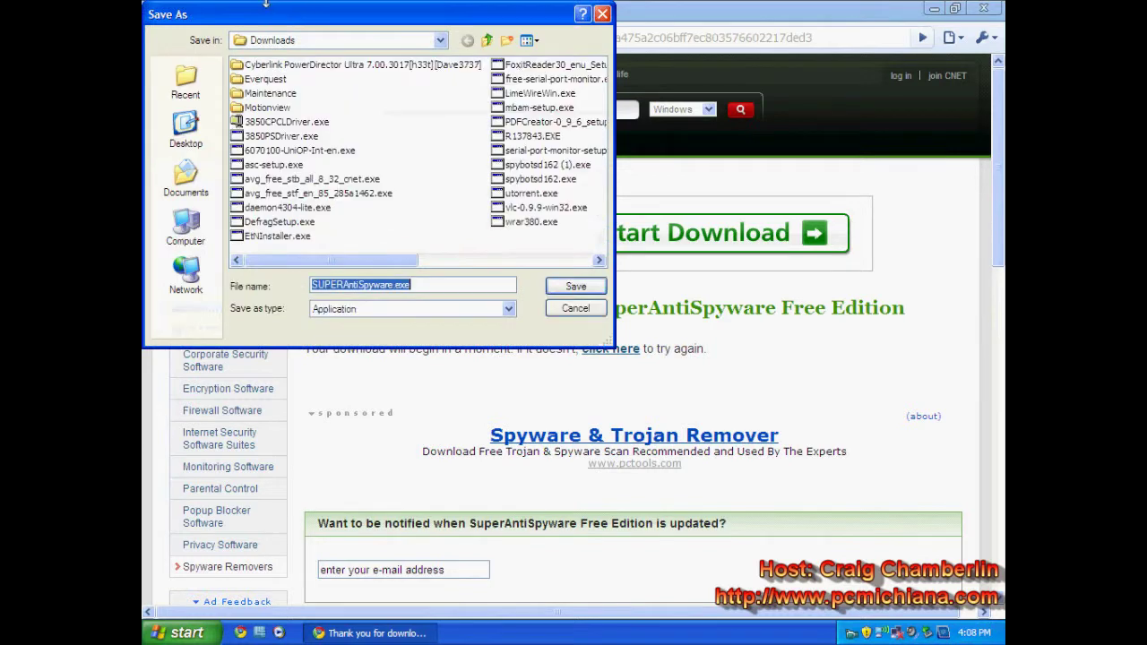
Save SUPERAntiSpyware.exe into the Downloads folder.
{"action": "left_click", "coordinate": [573, 287]}
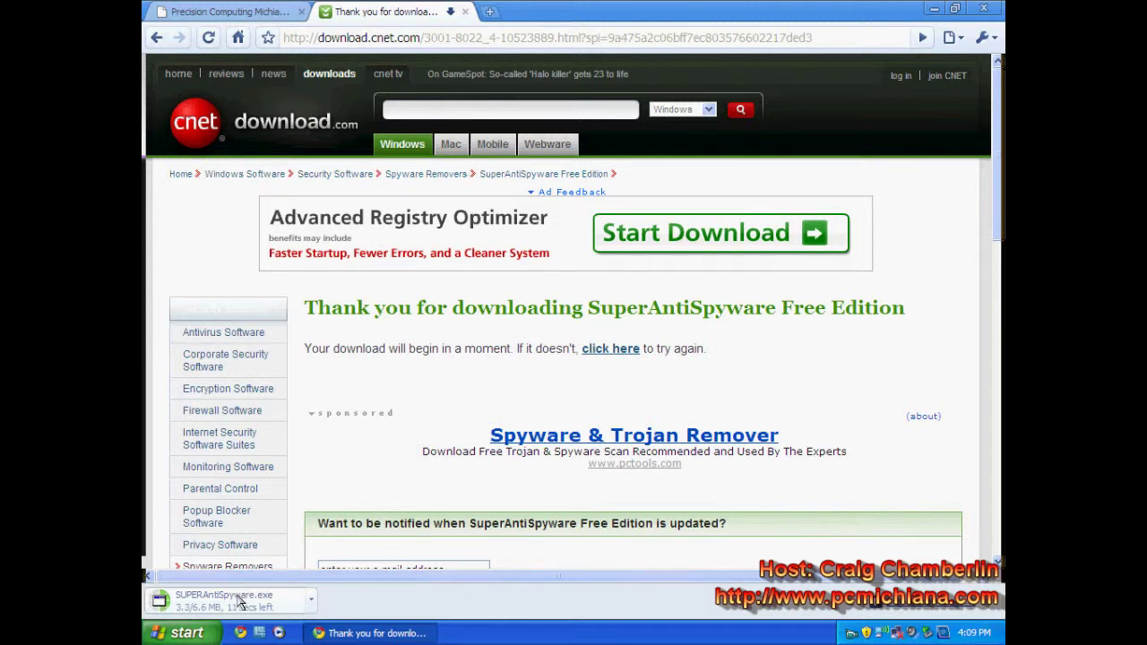
Detach the Precision Computing tab into its own maximized window, then minimize it.
{"action": "left_click", "coordinate": [248, 12]}
{"action": "left_click_drag", "start_coordinate": [668, 357], "coordinate": [894, 458]}
{"action": "scroll", "coordinate": [894, 458], "scroll_direction": "down", "scroll_amount": 2}
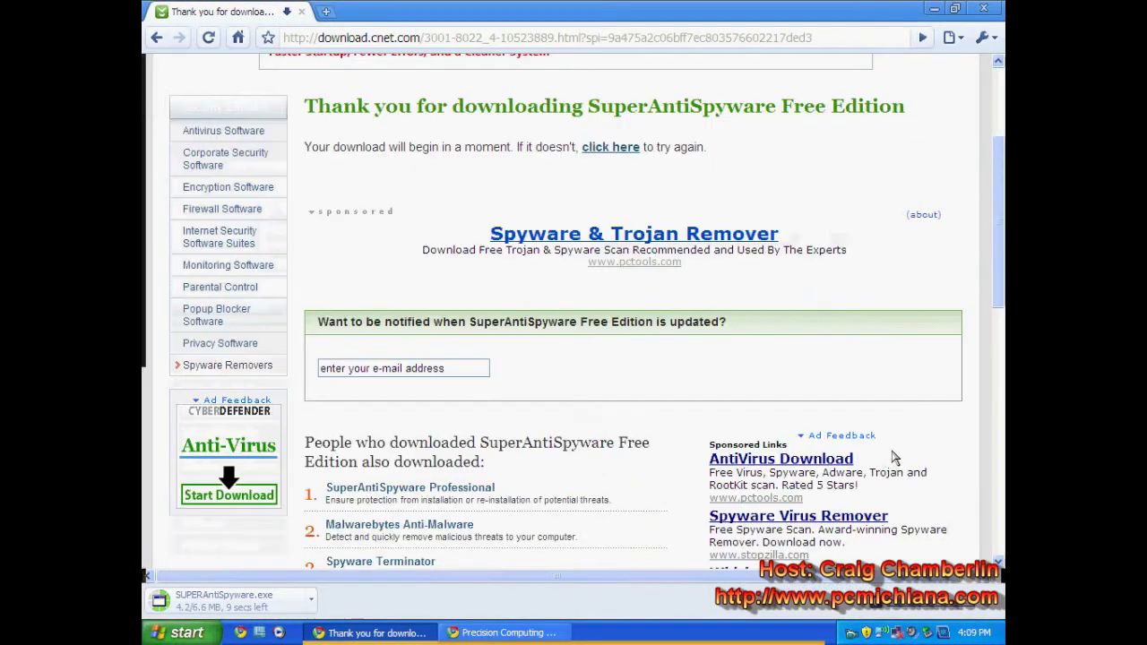
{"action": "left_click", "coordinate": [527, 633]}
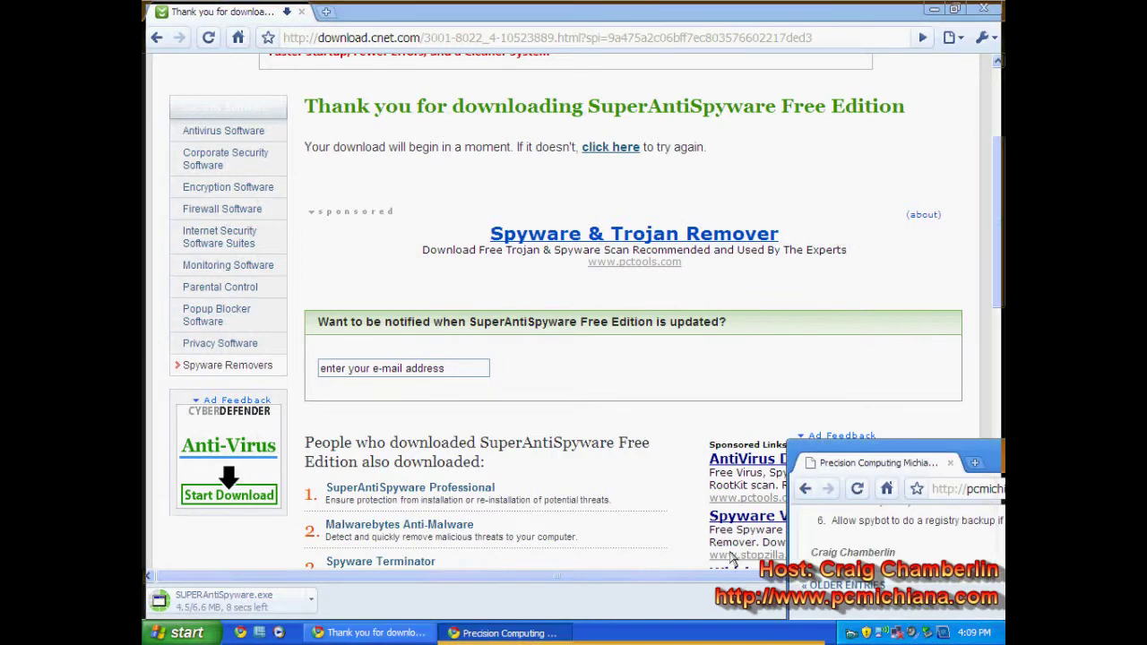
{"action": "double_click", "coordinate": [936, 457]}
{"action": "scroll", "coordinate": [887, 451], "scroll_direction": "up", "scroll_amount": 2}
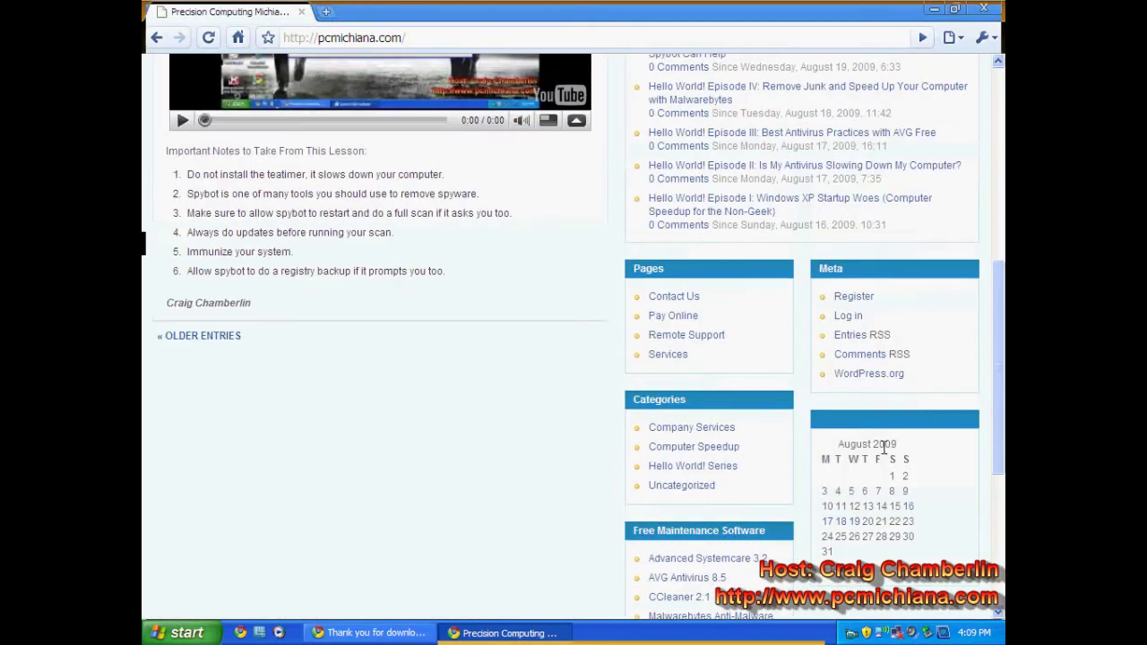
{"action": "scroll", "coordinate": [887, 457], "scroll_direction": "up", "scroll_amount": 2}
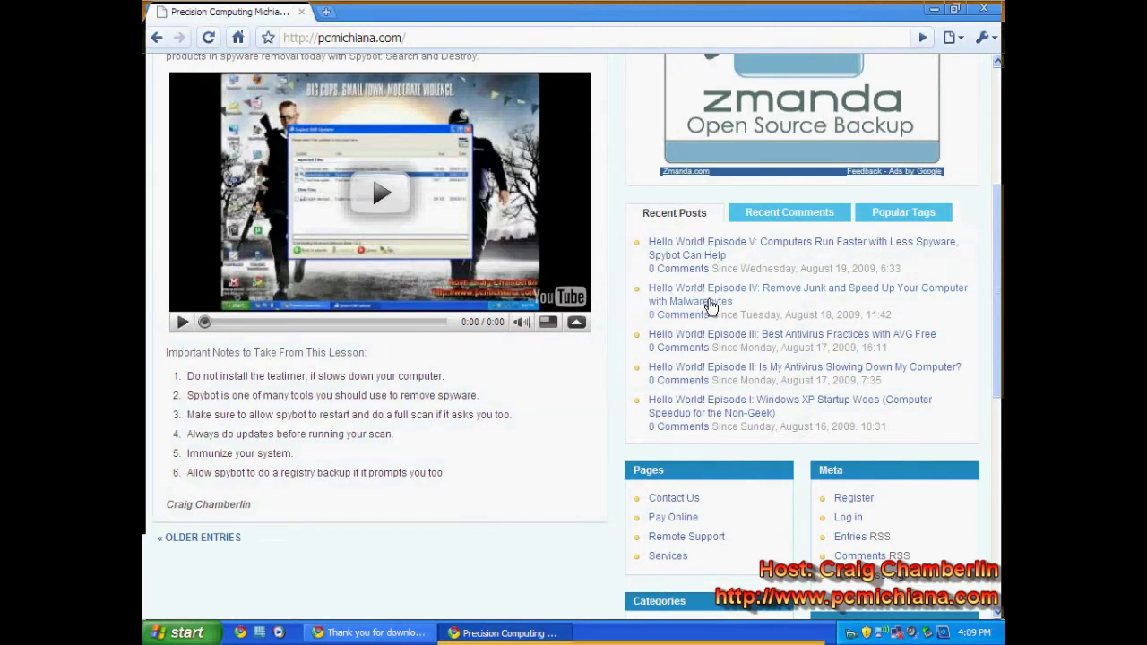
{"action": "left_click", "coordinate": [496, 628]}
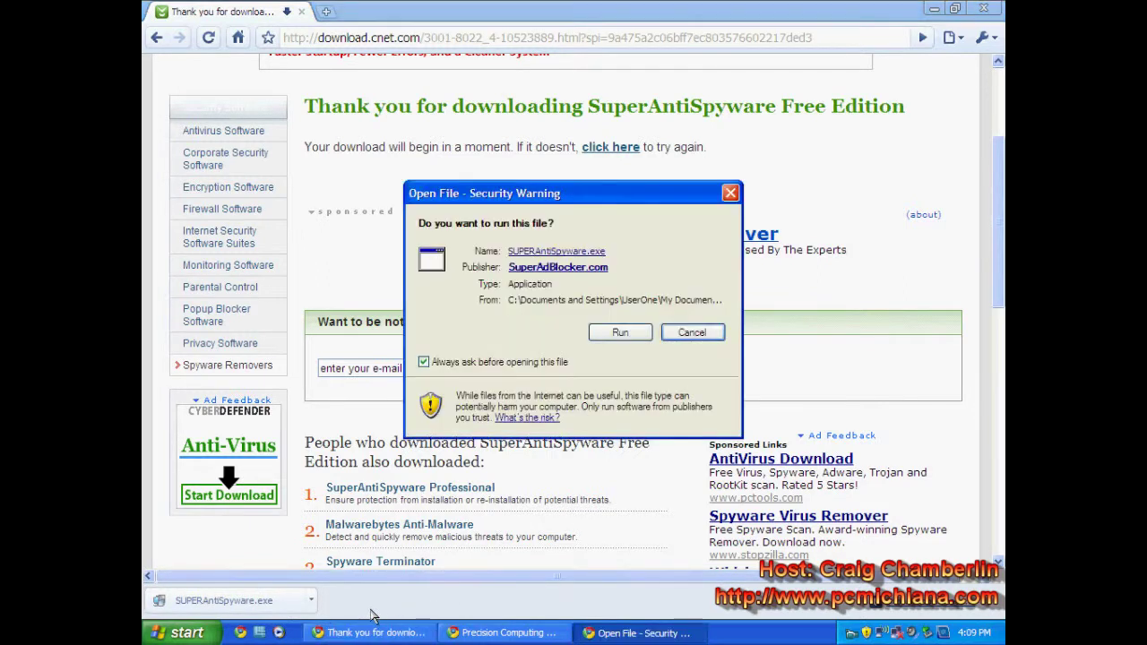
Allow the downloaded SUPERAntiSpyware.exe installer to run past the security warning.
{"action": "left_click", "coordinate": [602, 334]}
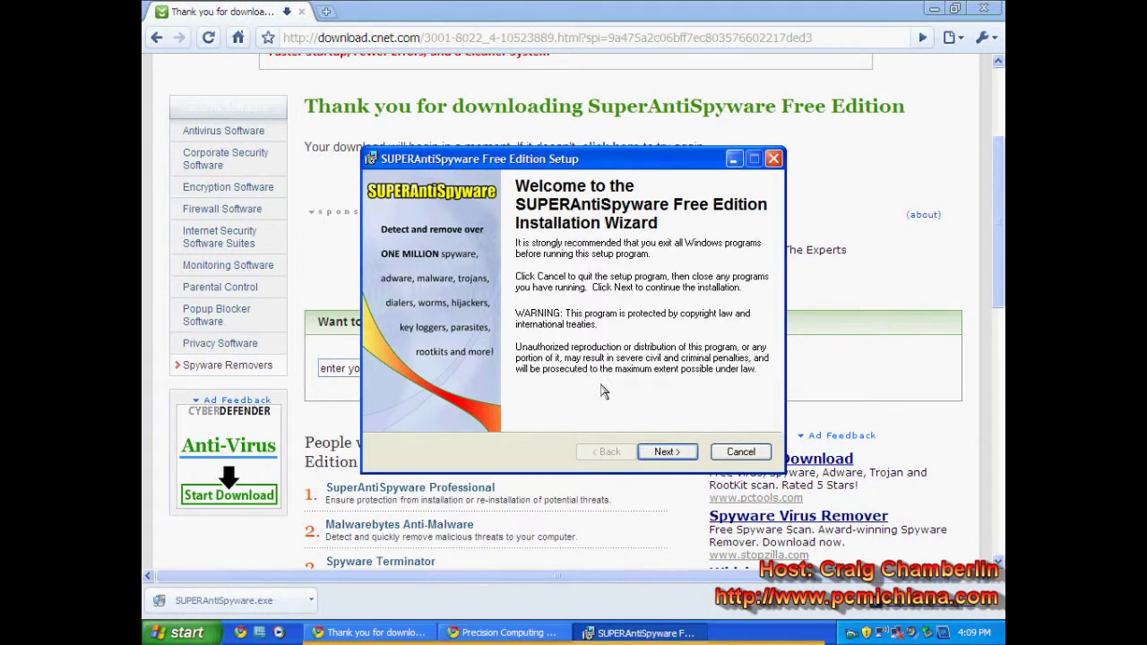
Accept the license and install into the default C:\Program Files\SUPERAntiSpyware\ folder.
{"action": "left_click", "coordinate": [661, 453]}
{"action": "left_click", "coordinate": [593, 408]}
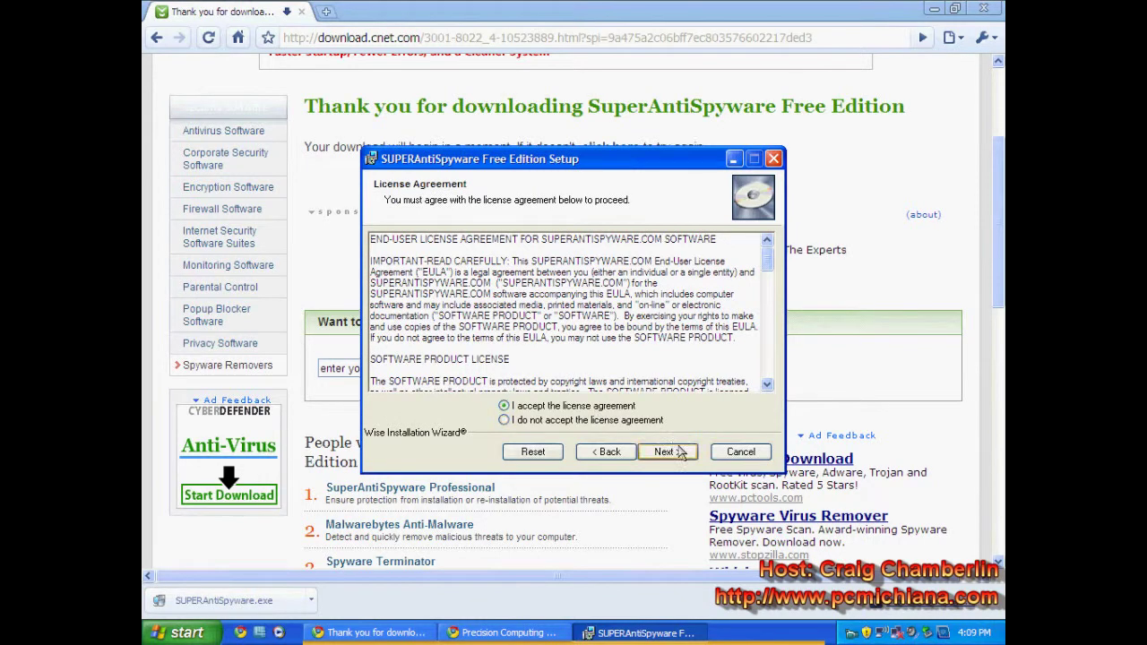
{"action": "left_click", "coordinate": [678, 452]}
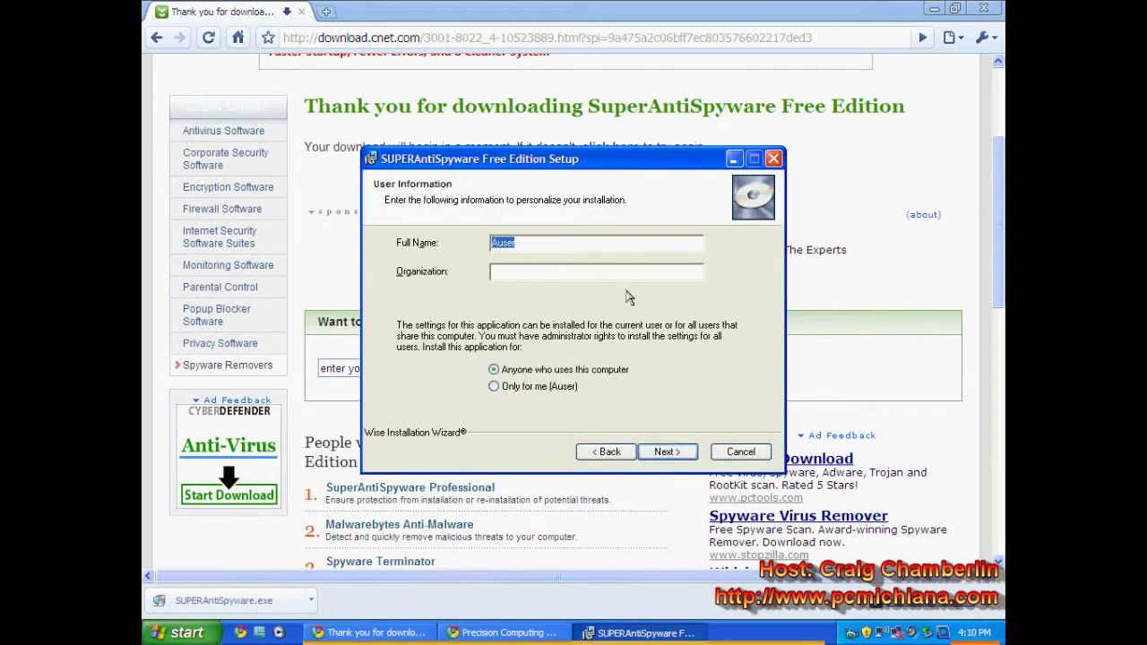
{"action": "left_click", "coordinate": [670, 454]}
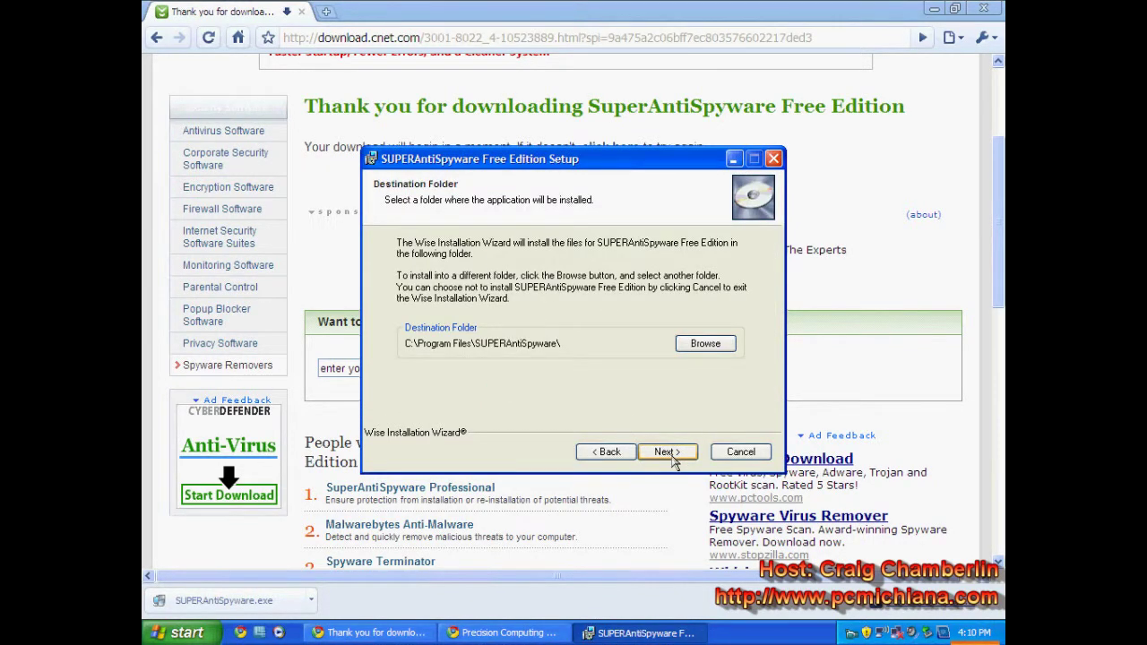
{"action": "left_click", "coordinate": [674, 460]}
{"action": "left_click", "coordinate": [674, 454]}
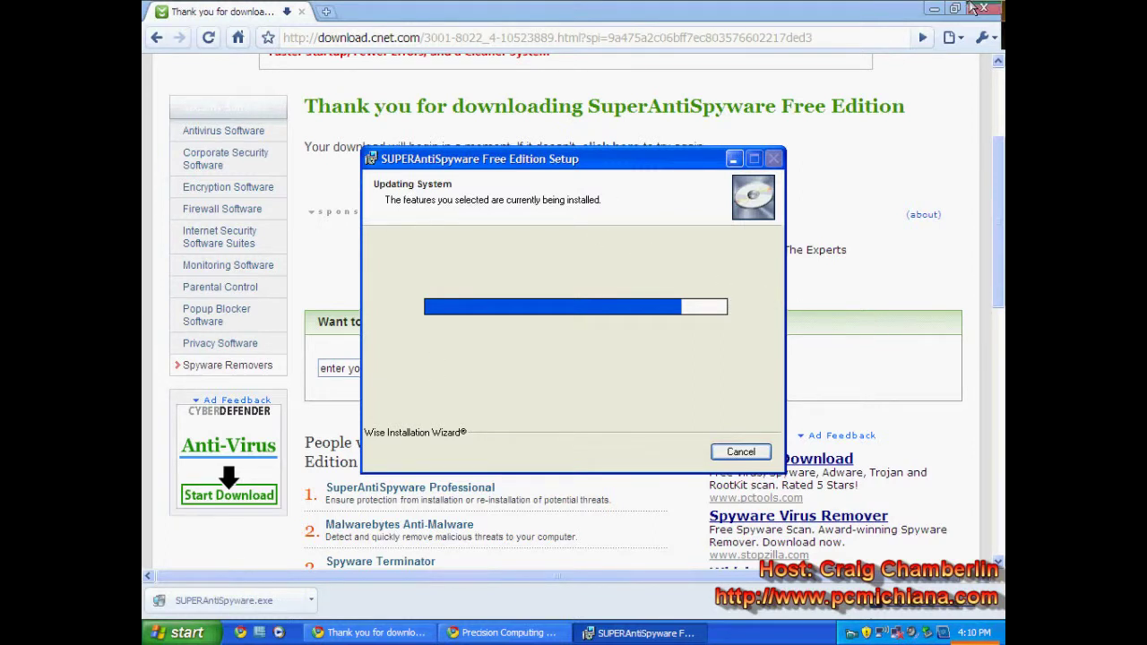
{"action": "left_click", "coordinate": [864, 9]}
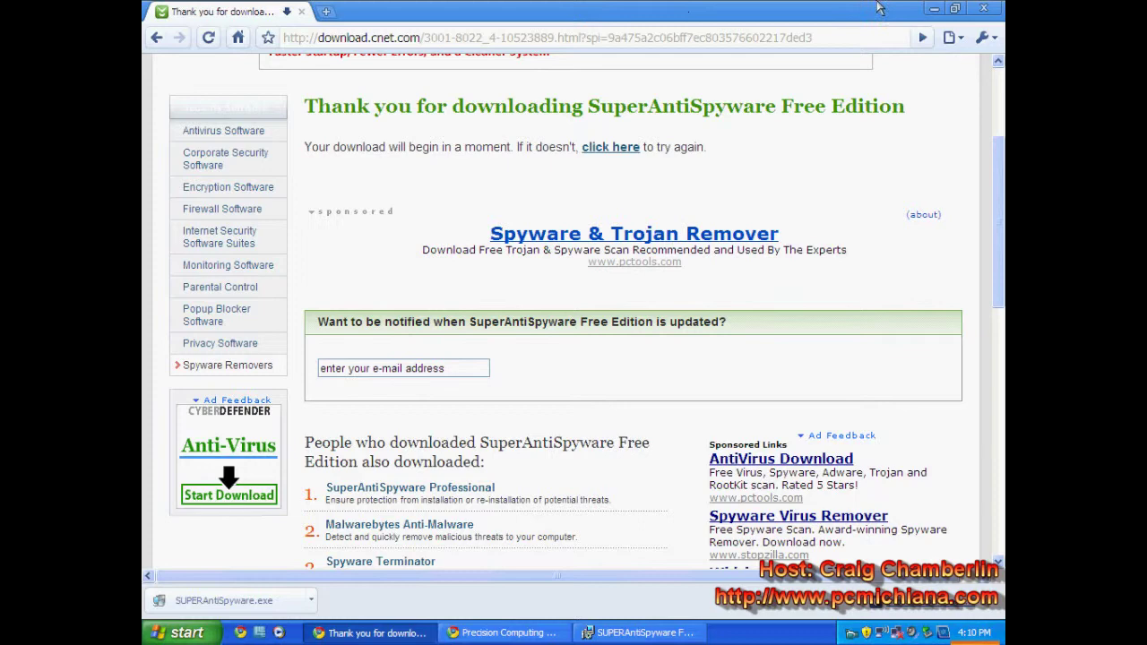
Close the CNET download page browser window while setup finishes.
{"action": "left_click", "coordinate": [983, 8]}
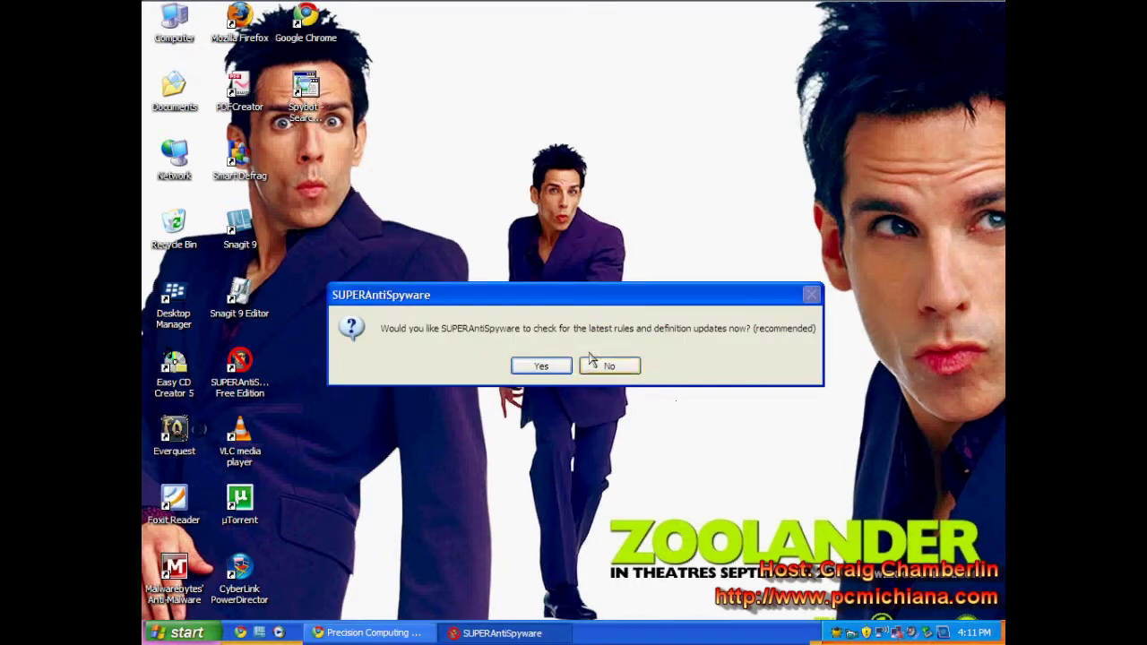
Accept the prompt to download the latest spyware definition updates.
{"action": "left_click", "coordinate": [541, 365]}
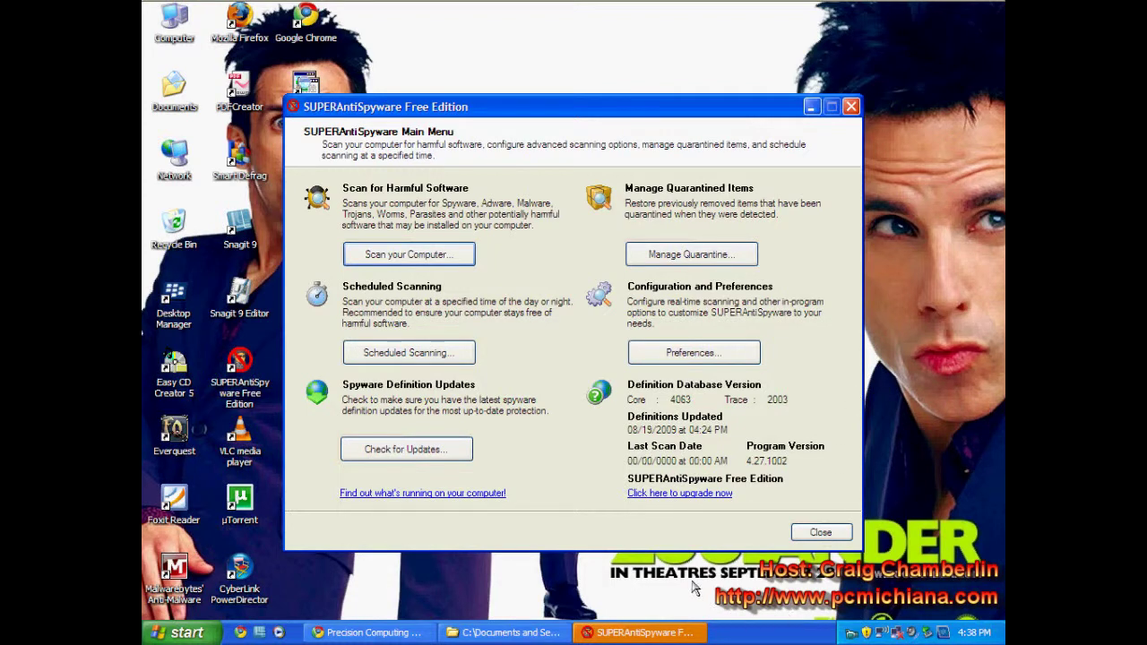
Close the open folder window, recheck definitions, confirm they are current, and open the Scanner.
{"action": "right_click", "coordinate": [517, 630]}
{"action": "left_click", "coordinate": [531, 608]}
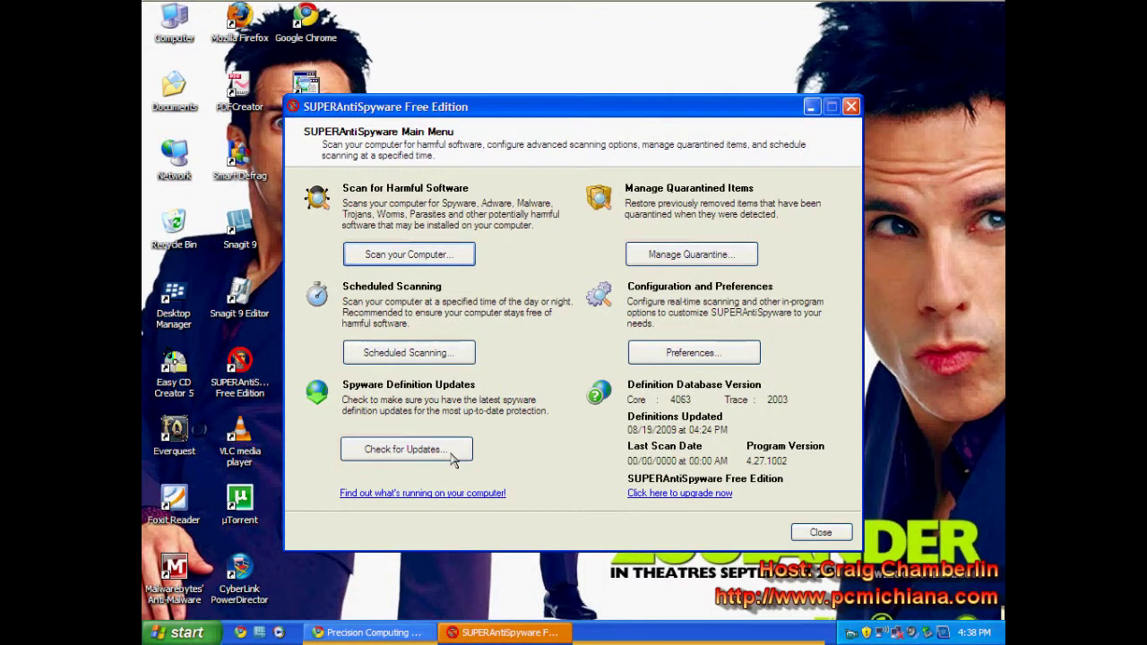
{"action": "left_click", "coordinate": [421, 457]}
{"action": "left_click", "coordinate": [422, 457]}
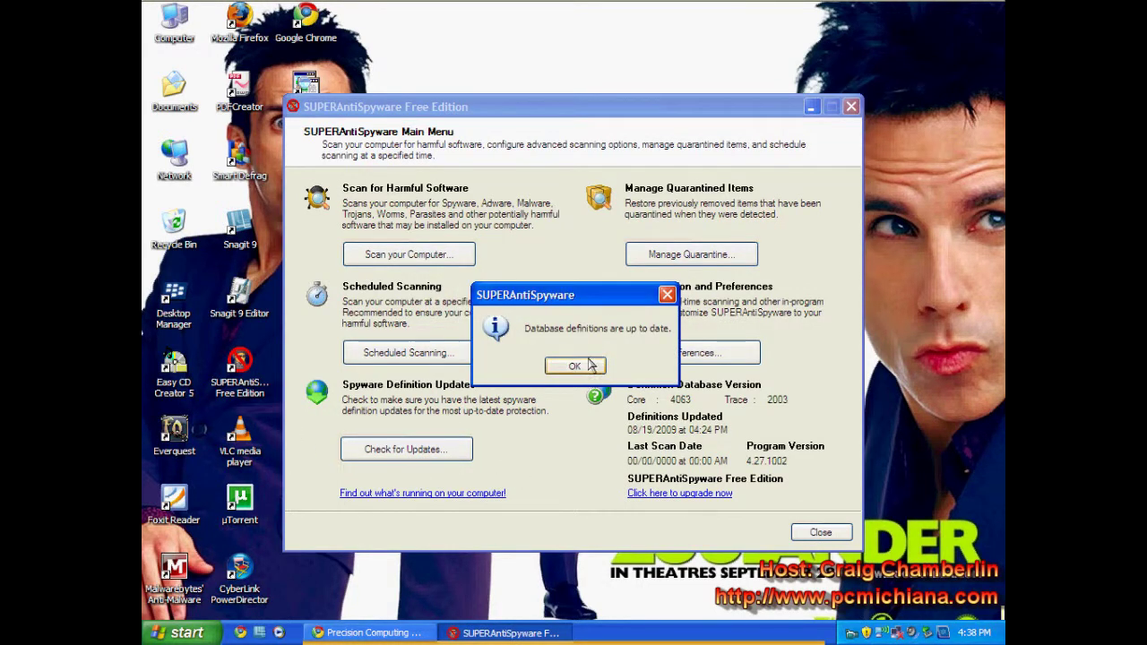
{"action": "left_click", "coordinate": [575, 367]}
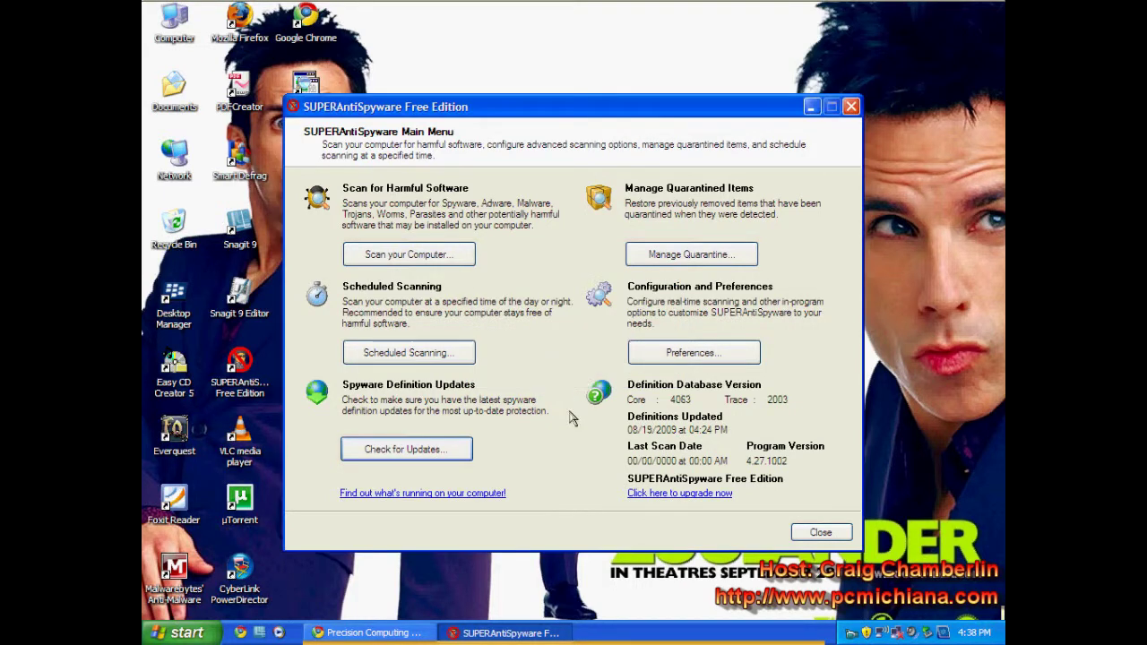
{"action": "left_click", "coordinate": [439, 256]}
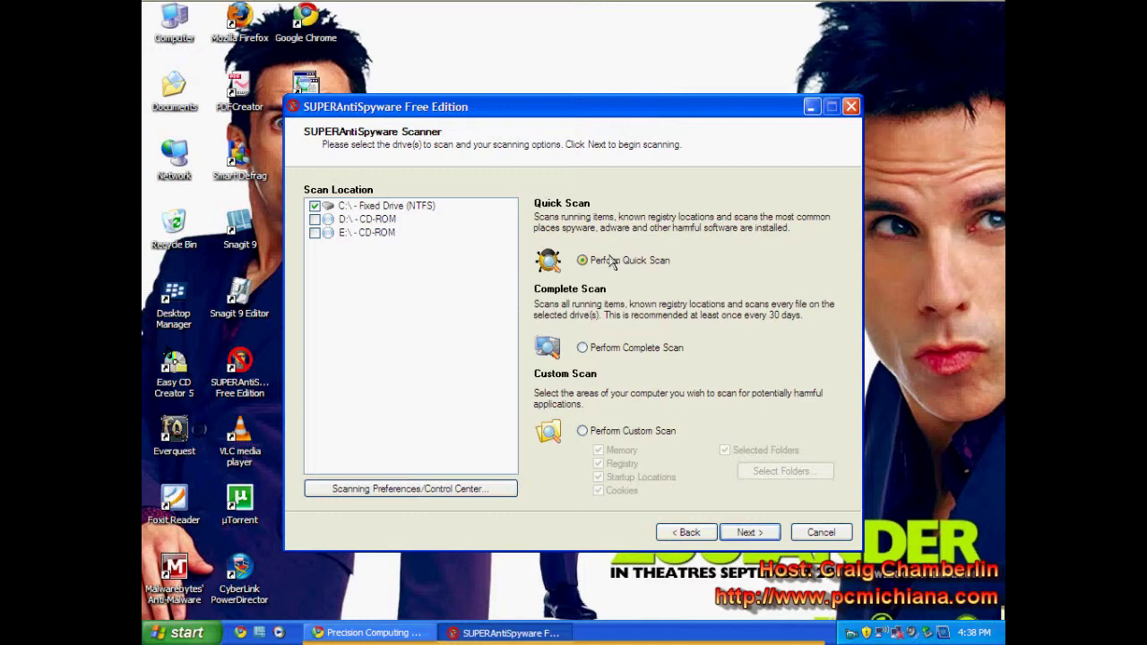
{"action": "left_click", "coordinate": [602, 351]}
{"action": "left_click", "coordinate": [625, 434]}
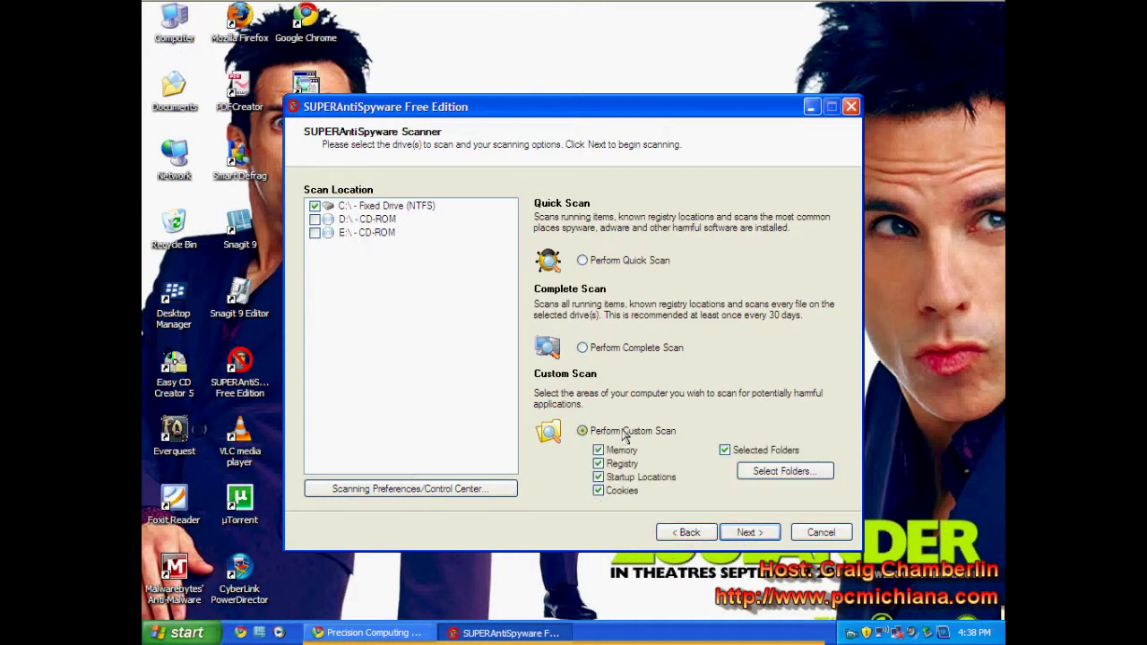
{"action": "left_click", "coordinate": [686, 536]}
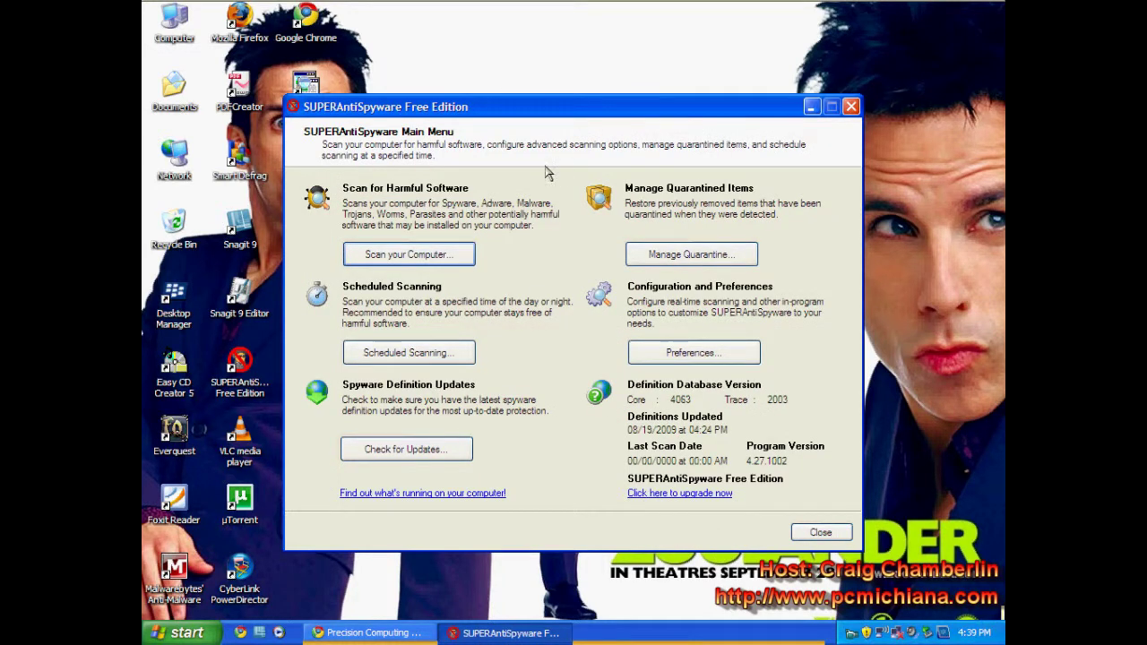
{"action": "left_click", "coordinate": [677, 354]}
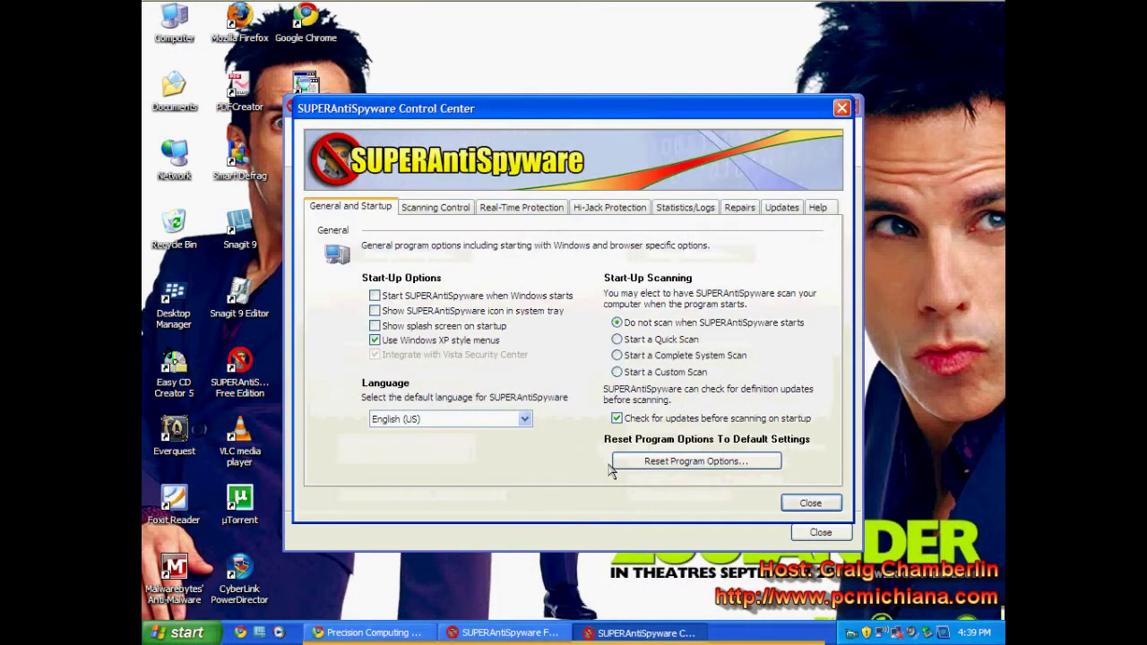
Turn off Start when Windows starts, the system tray icon and the startup splash screen.
{"action": "left_click", "coordinate": [375, 296]}
{"action": "left_click", "coordinate": [374, 310]}
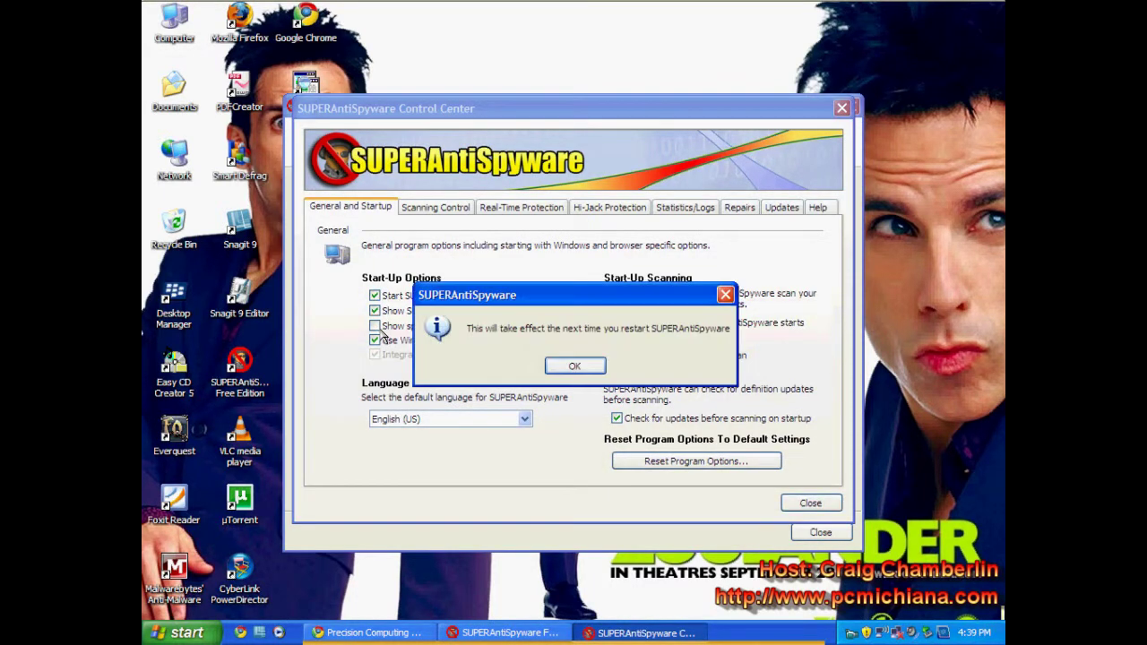
{"action": "left_click", "coordinate": [574, 365]}
{"action": "left_click", "coordinate": [416, 326]}
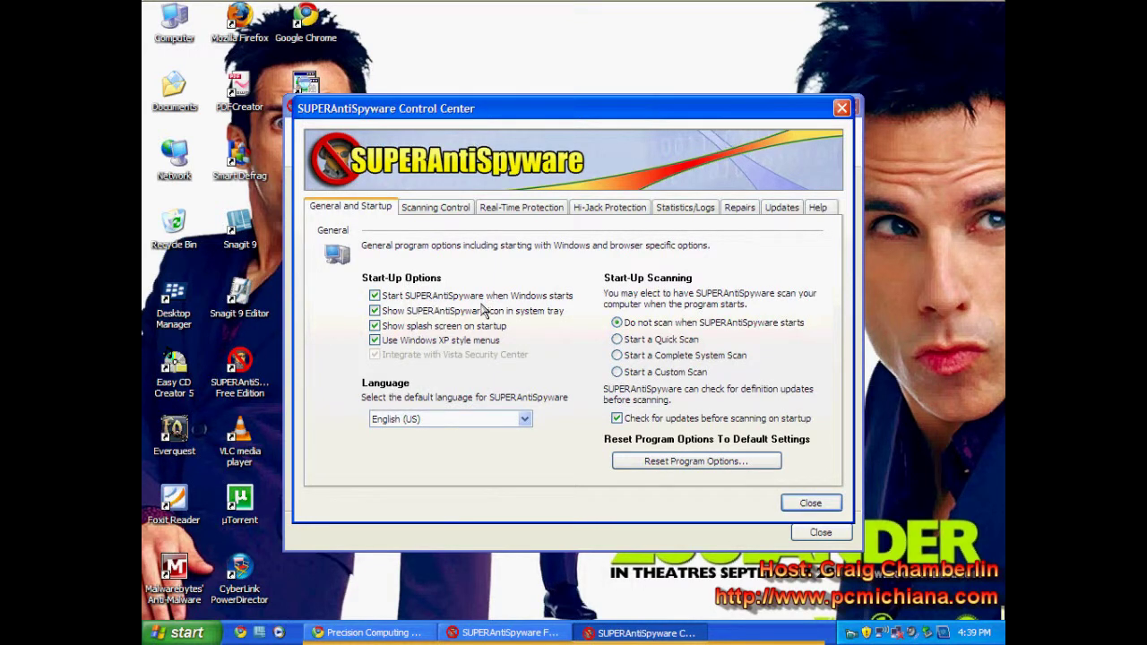
{"action": "left_click", "coordinate": [416, 296]}
{"action": "left_click", "coordinate": [415, 311]}
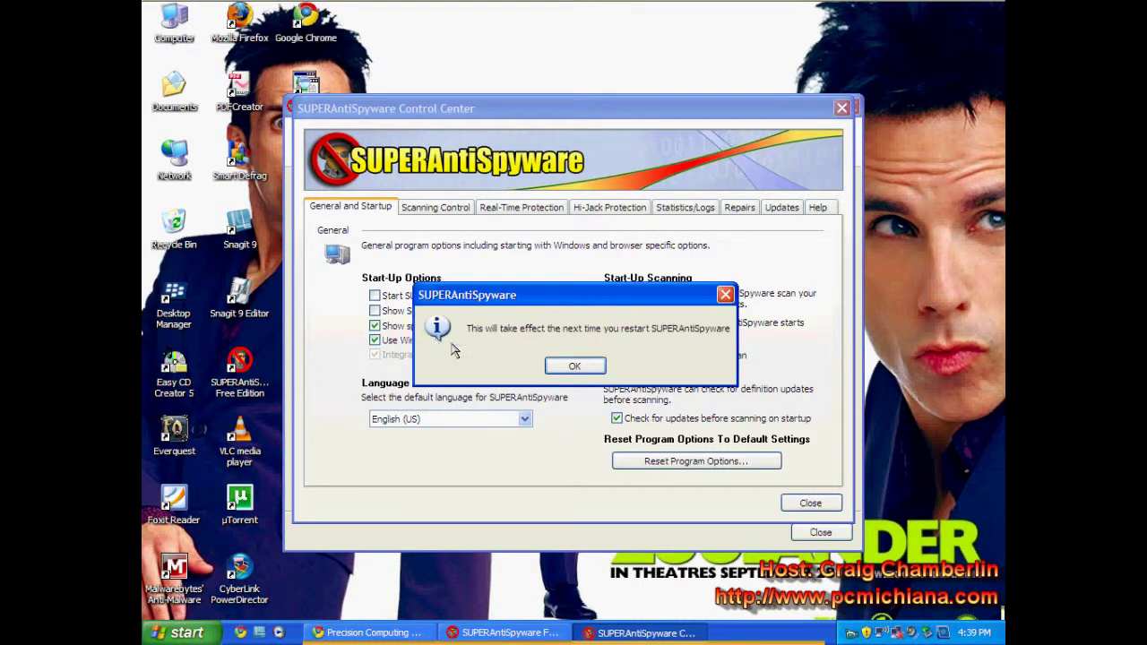
{"action": "left_click", "coordinate": [576, 366]}
{"action": "left_click", "coordinate": [444, 328]}
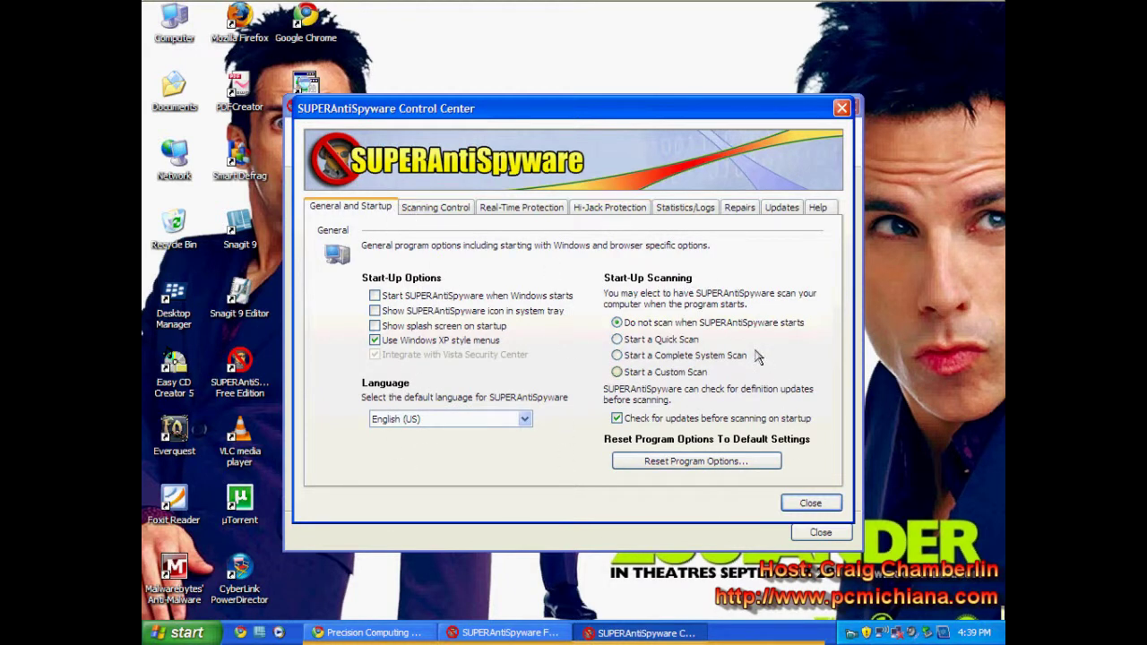
{"action": "left_click", "coordinate": [439, 209]}
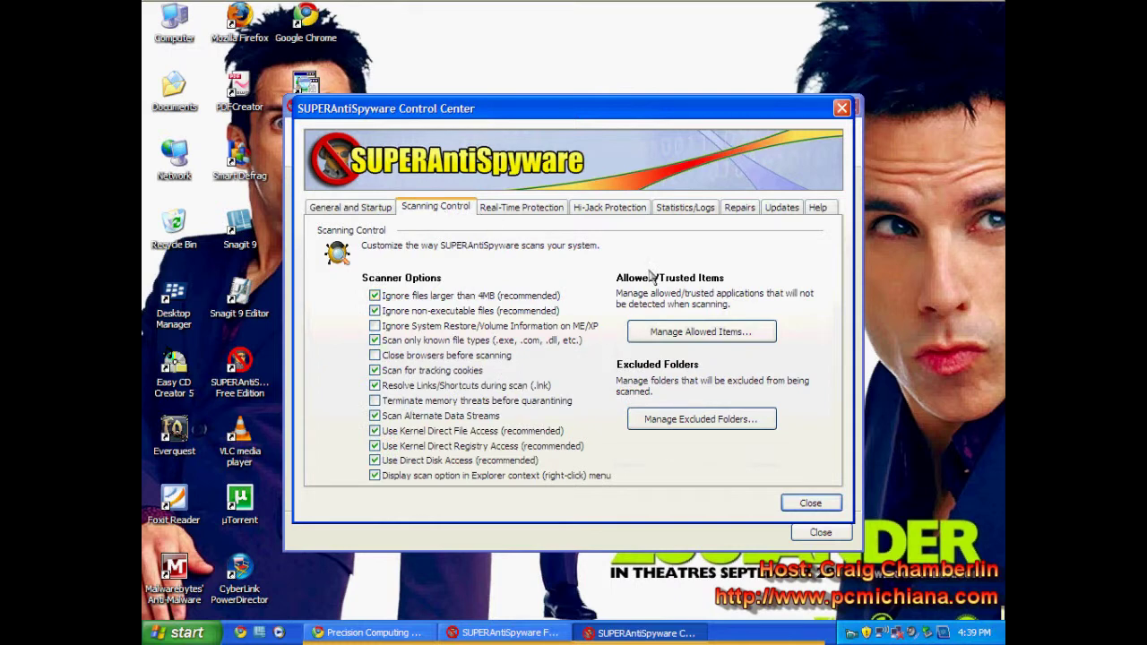
{"action": "left_click", "coordinate": [524, 214]}
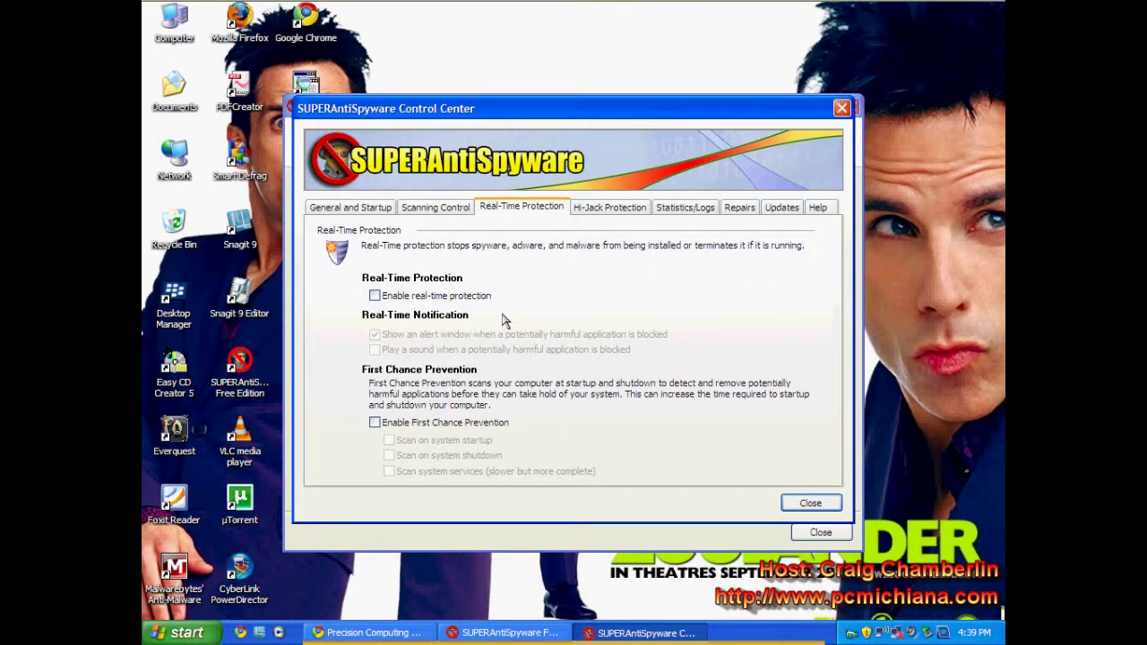
{"action": "left_click", "coordinate": [587, 213]}
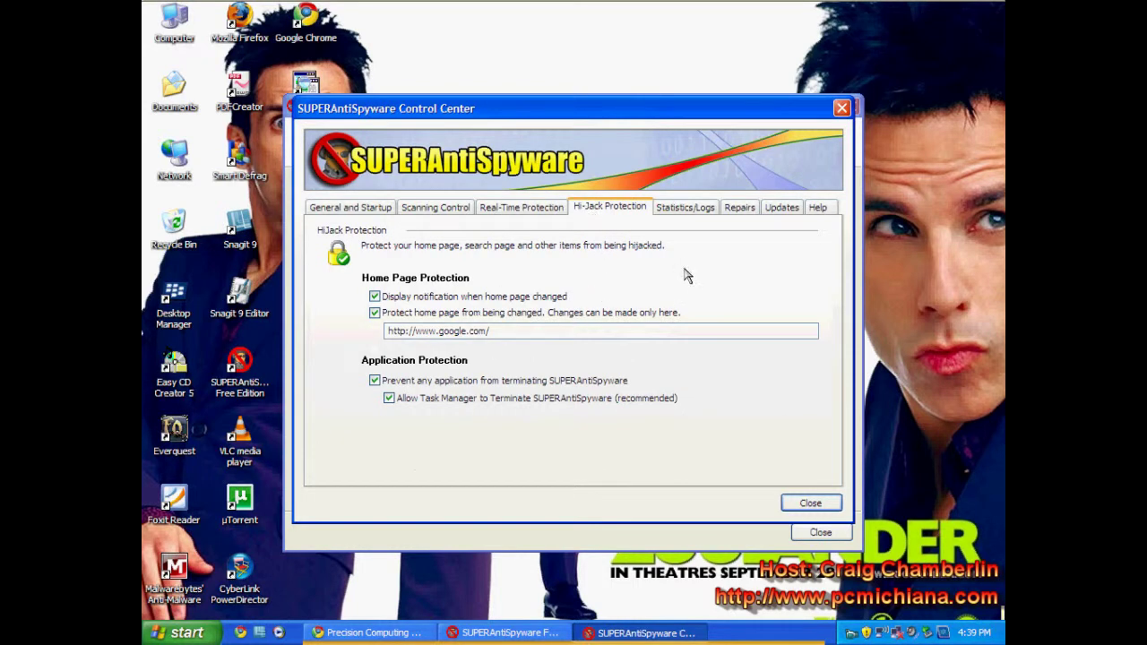
{"action": "left_click", "coordinate": [684, 213]}
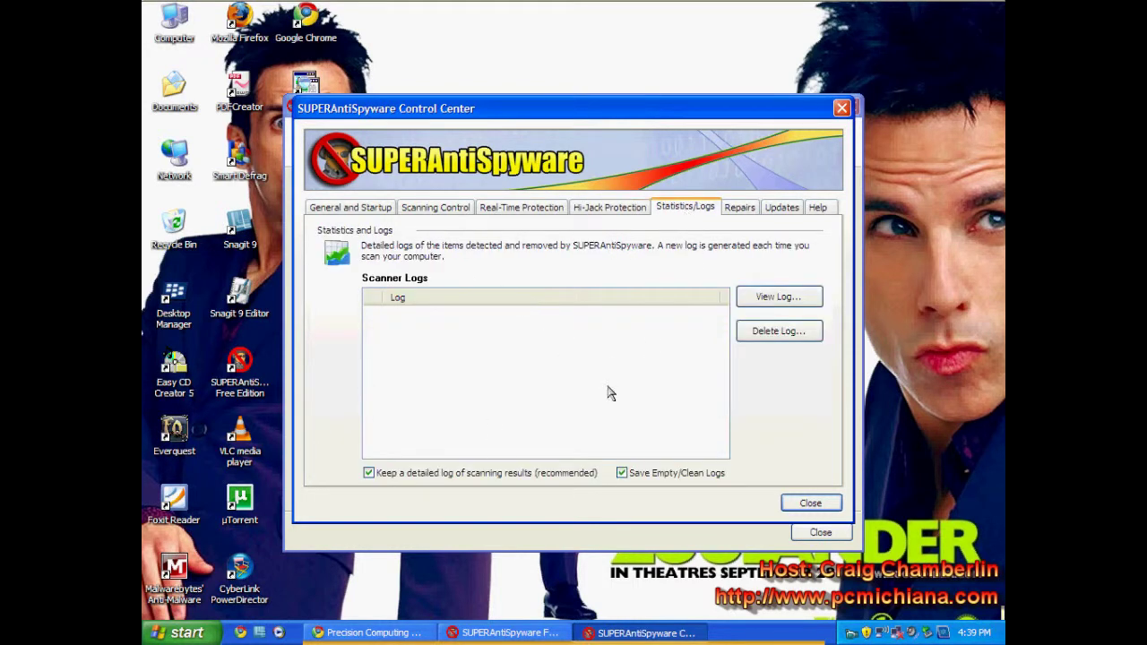
{"action": "left_click", "coordinate": [740, 209]}
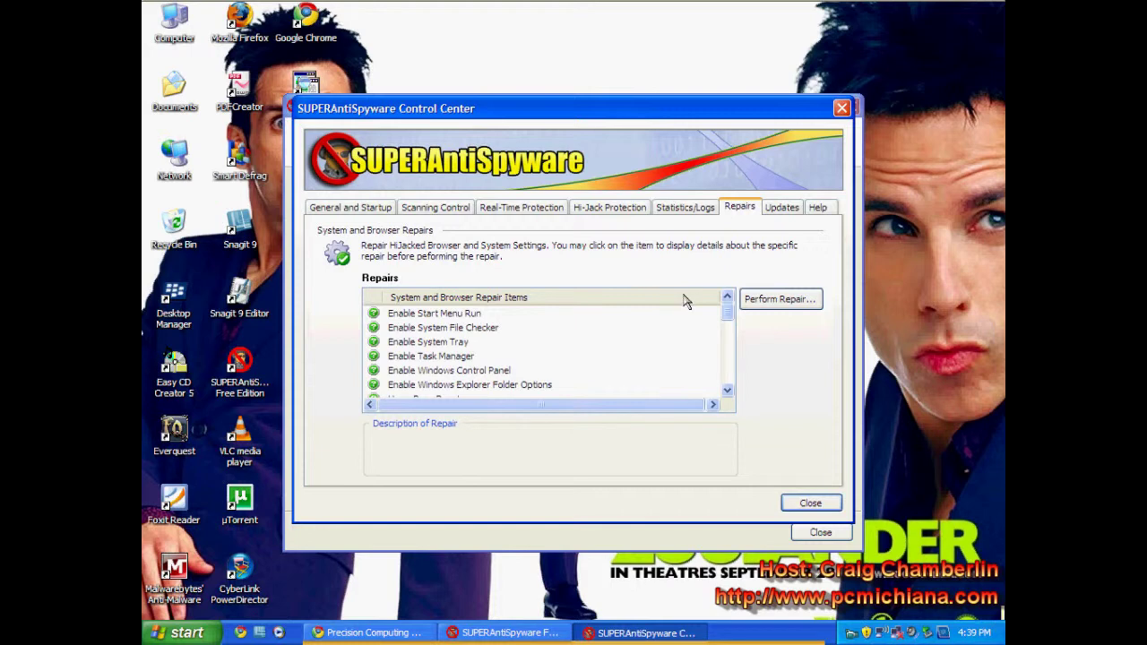
{"action": "left_click", "coordinate": [782, 208]}
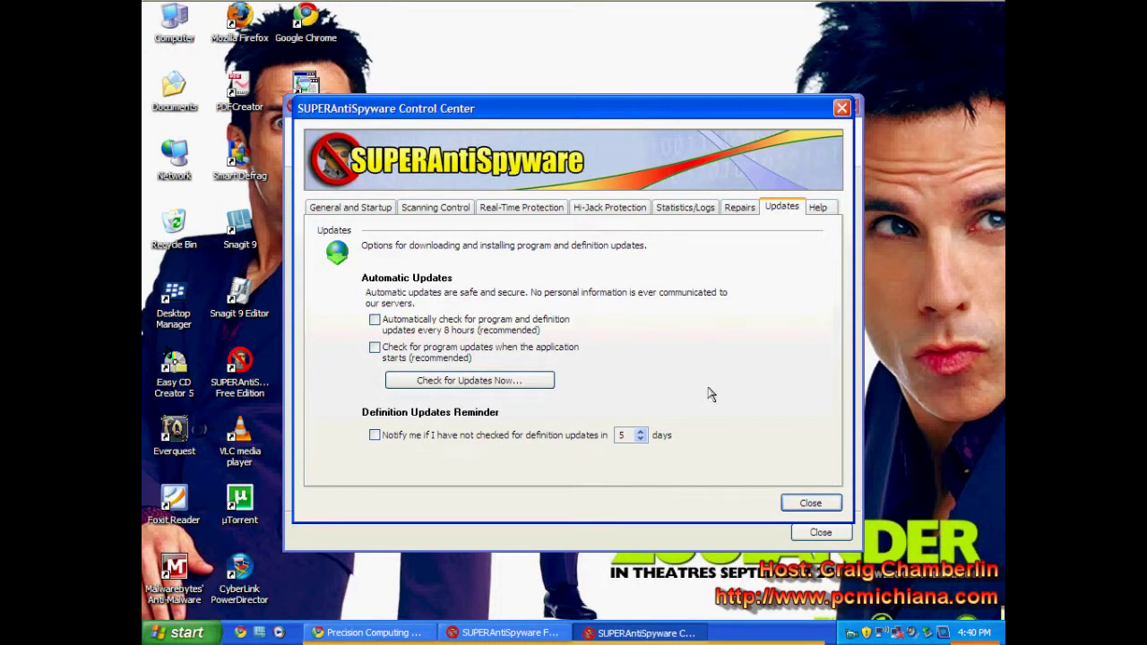
{"action": "left_click", "coordinate": [356, 214]}
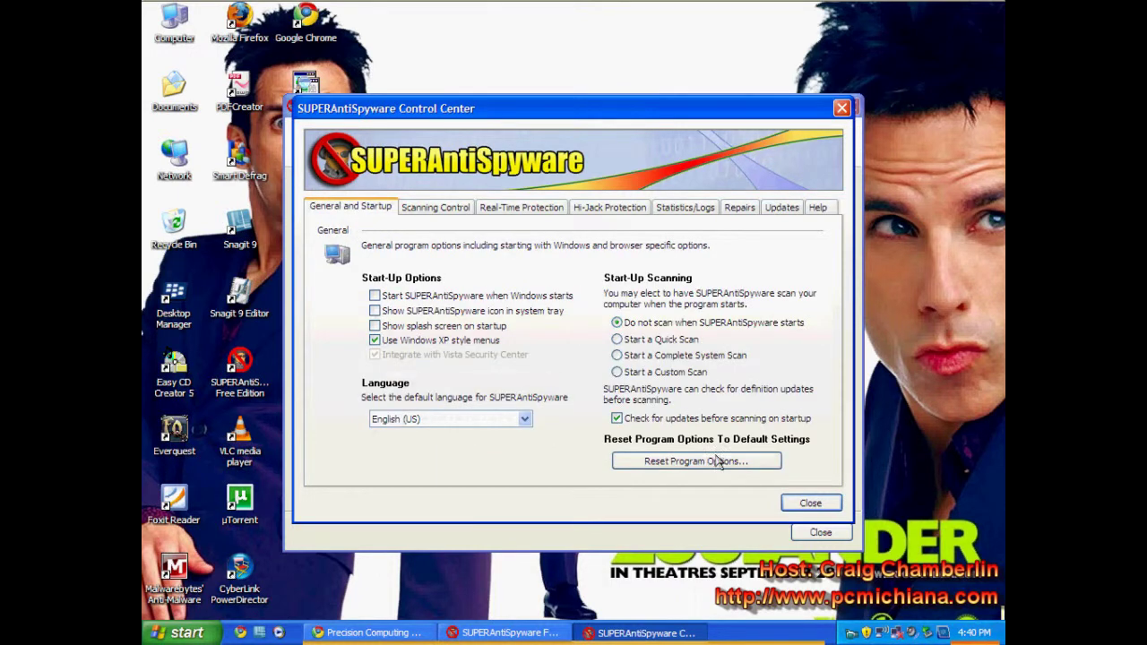
Close the Control Center preferences and then the SUPERAntiSpyware main window.
{"action": "left_click", "coordinate": [805, 502]}
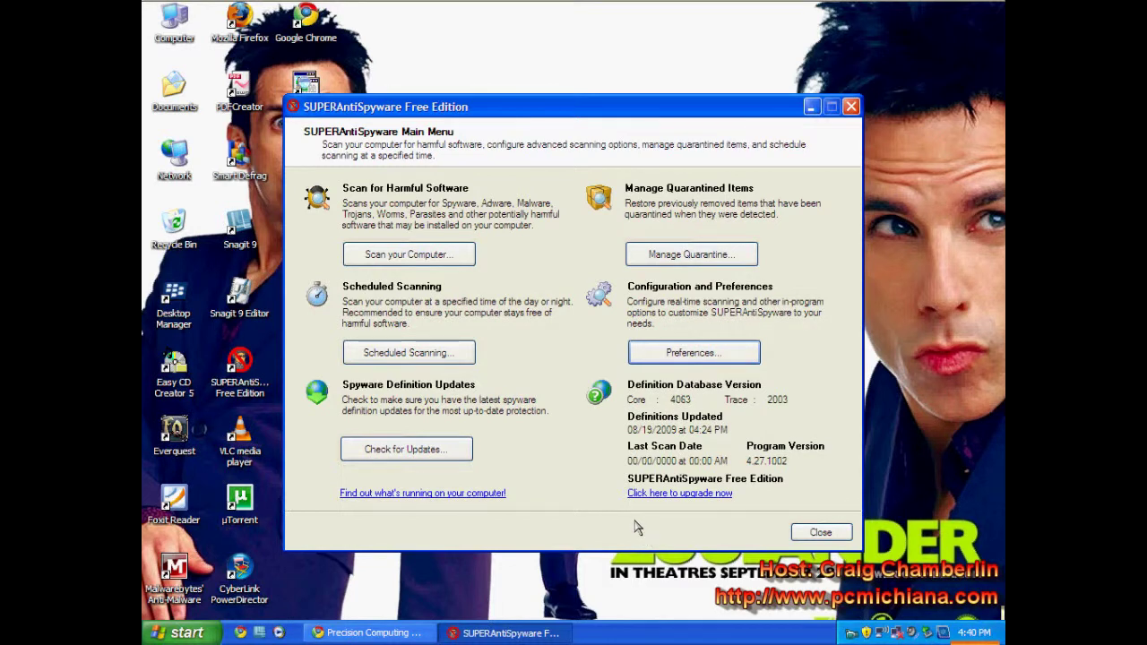
{"action": "left_click", "coordinate": [821, 532]}
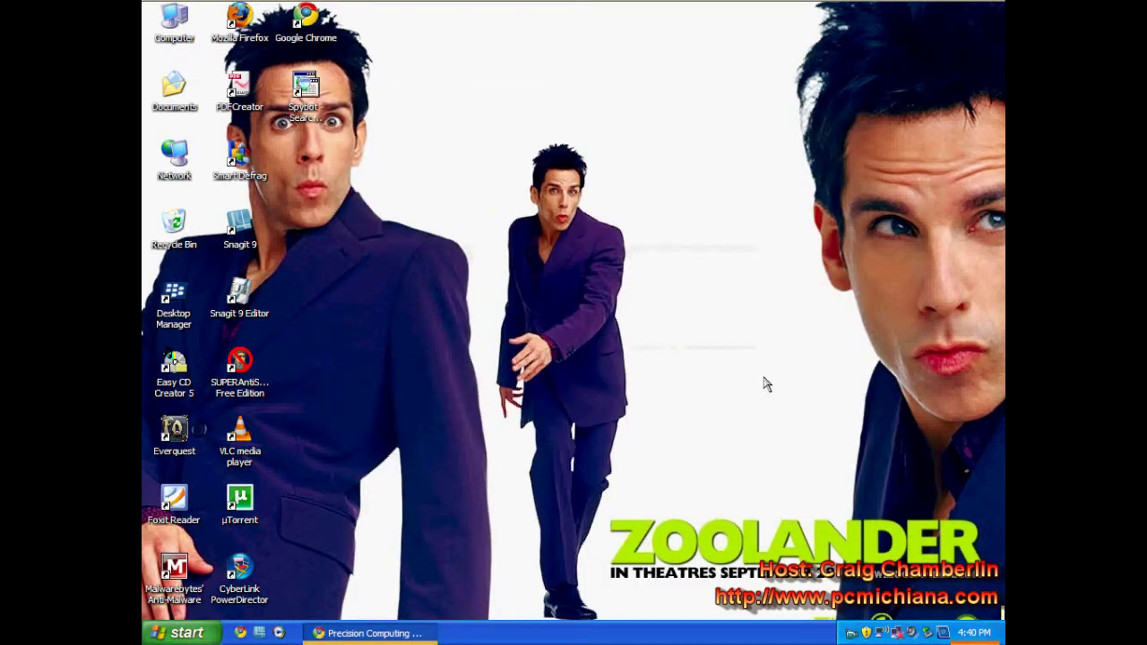